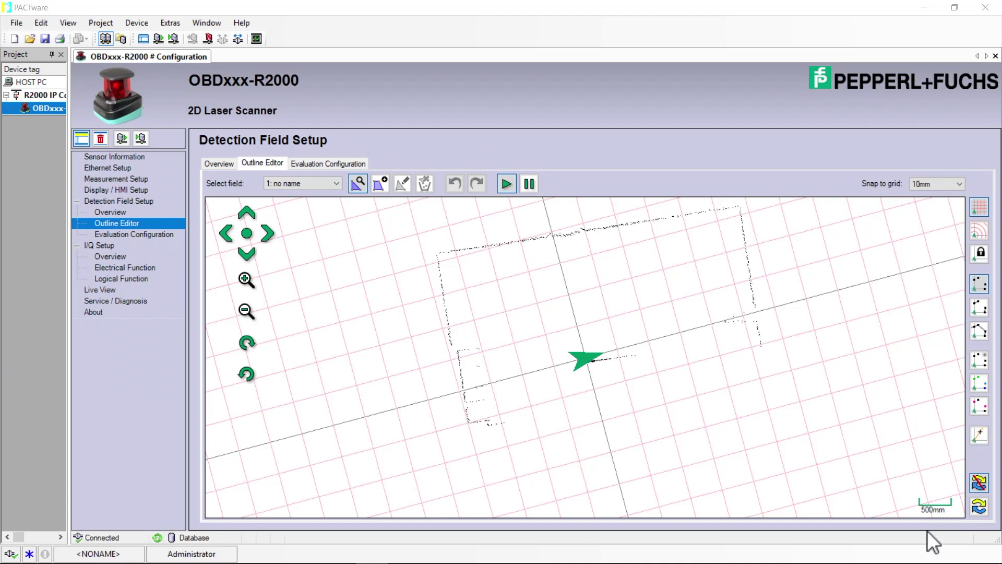
# Step: Draw detection field 1 as a four-corner rectangle in front of the scanner in the Outline Editor
pyautogui.click(135, 201)
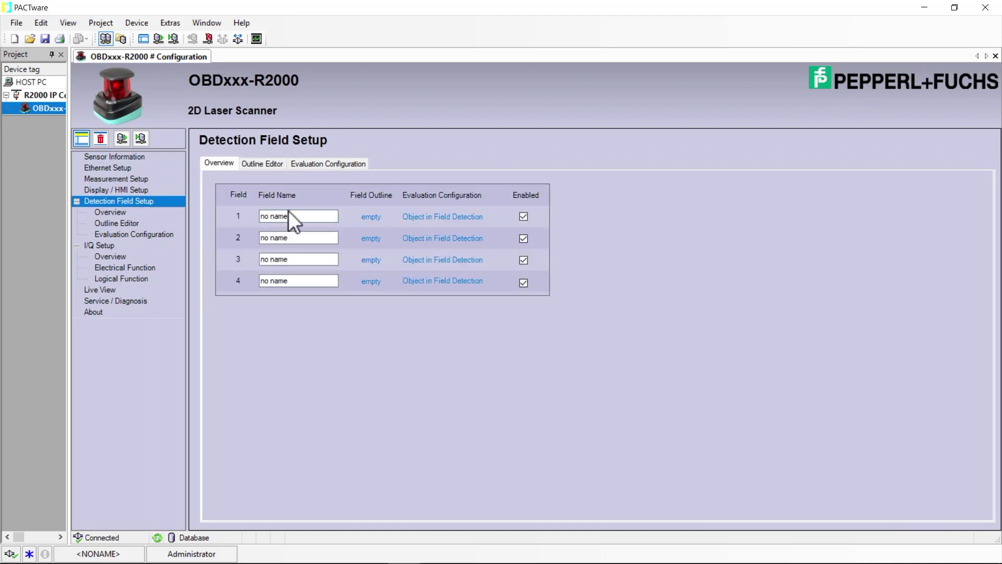
pyautogui.click(135, 223)
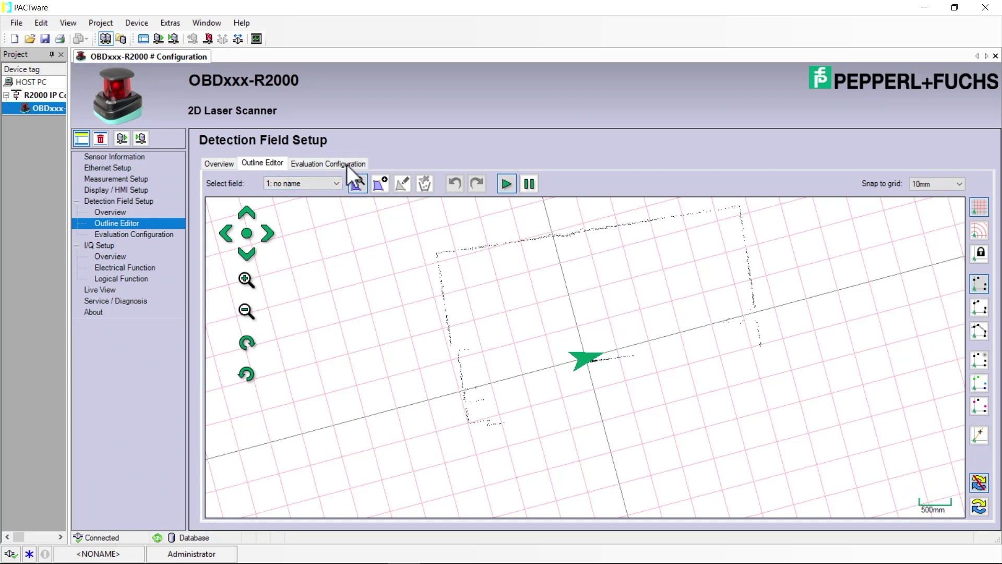
pyautogui.click(381, 186)
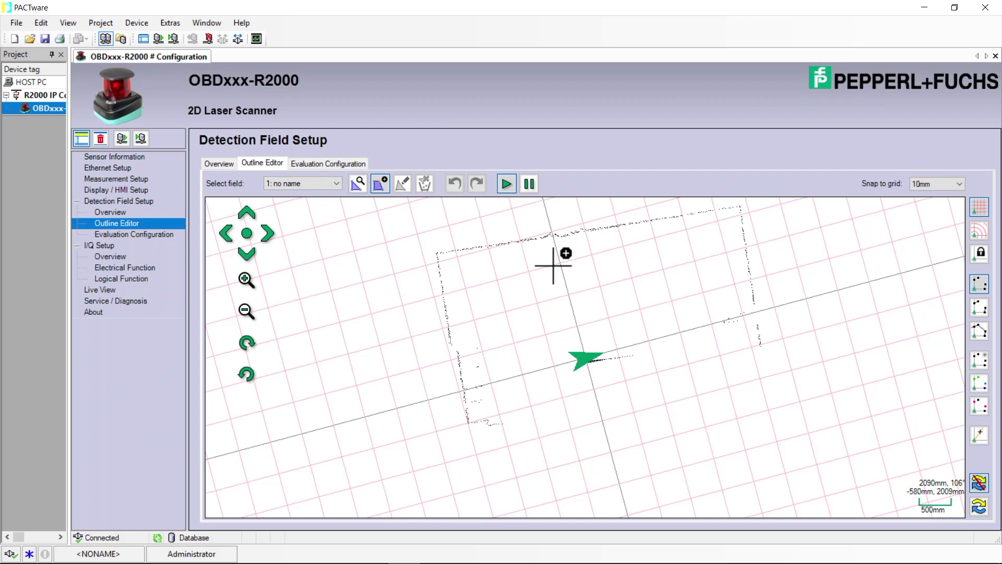
pyautogui.click(628, 351)
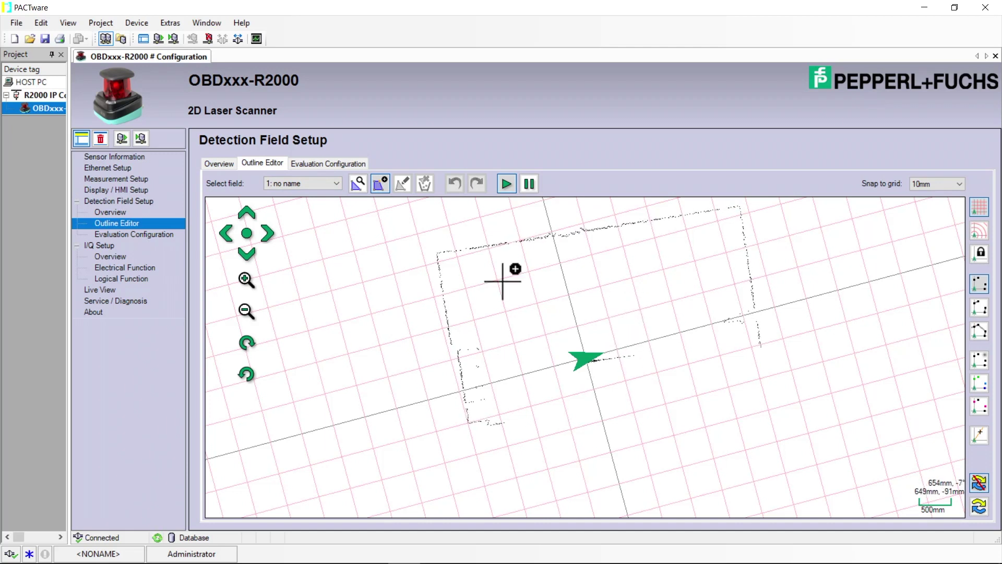
pyautogui.click(627, 297)
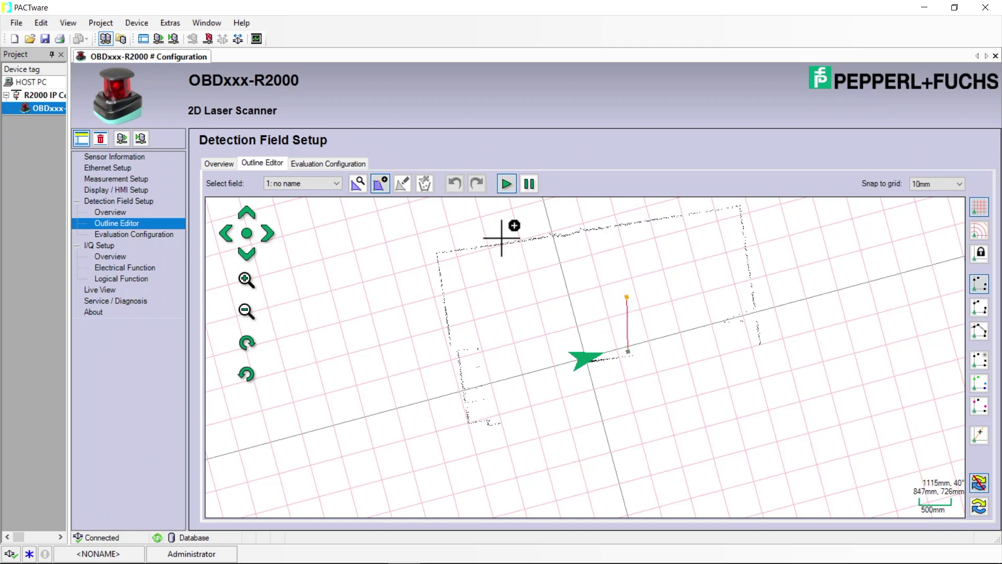
pyautogui.click(705, 297)
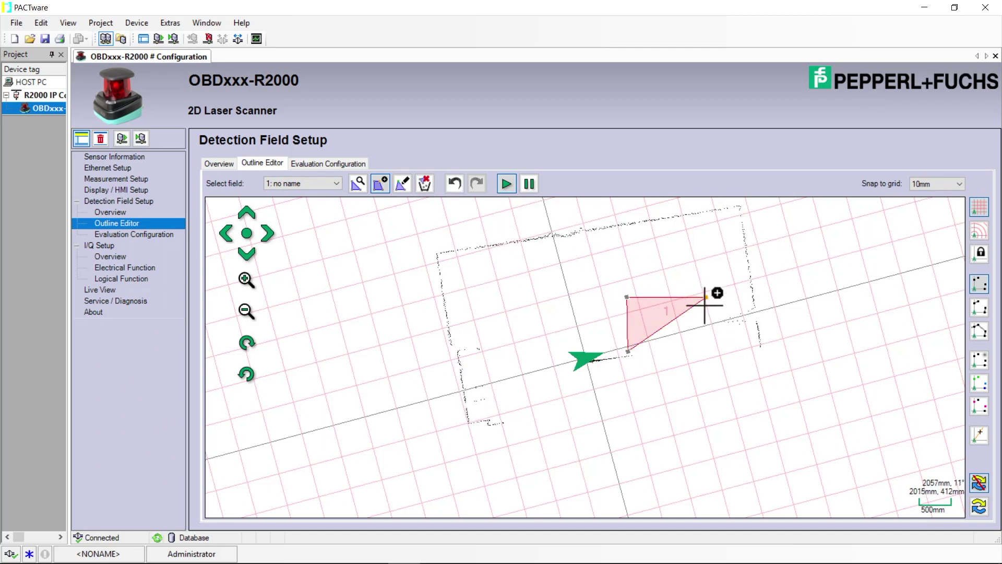
pyautogui.click(705, 351)
pyautogui.click(705, 351)
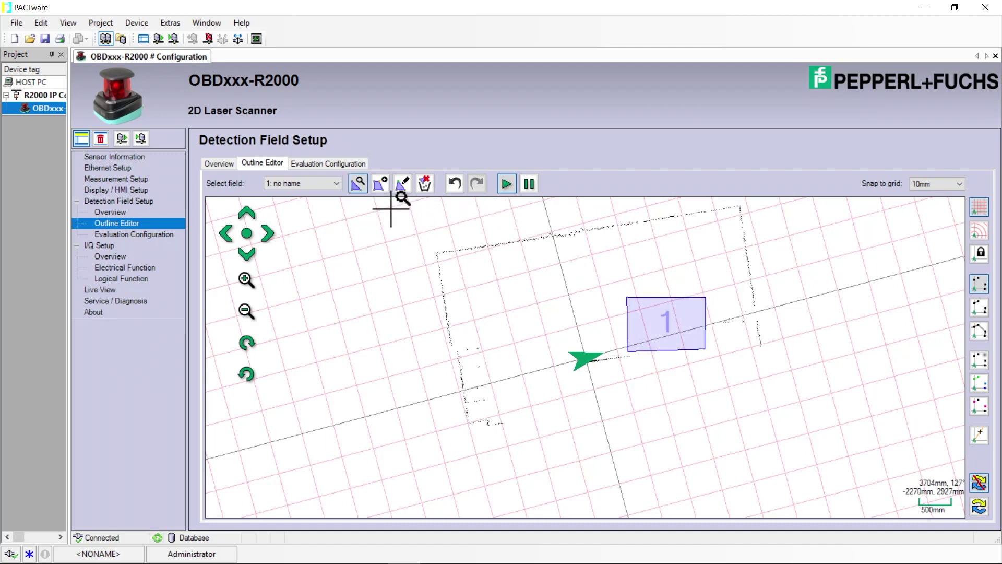
pyautogui.click(426, 186)
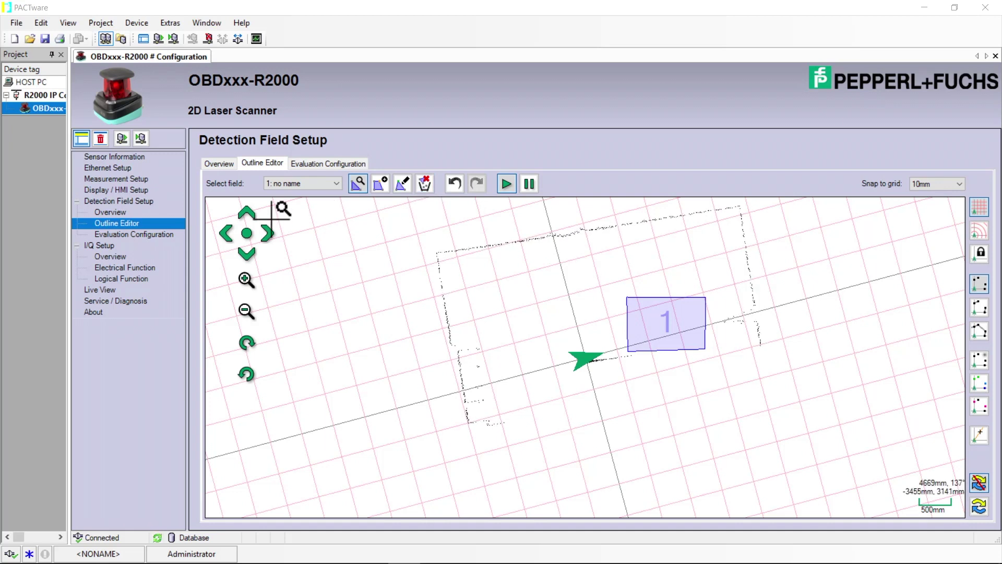
# Step: Show the Measurement Setup page with 30 Hz / 0.20° and counter-clockwise scanning
pyautogui.click(110, 168)
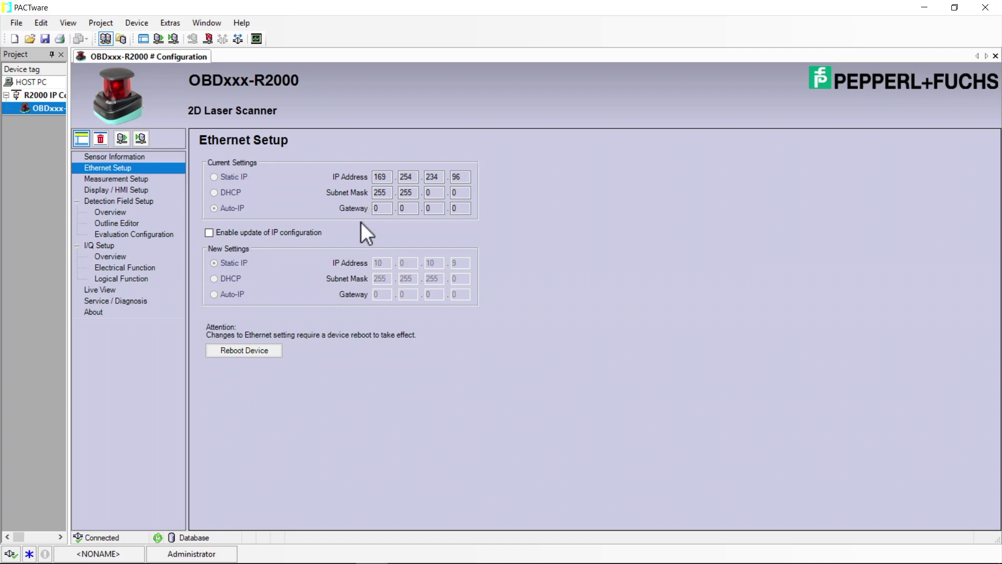
pyautogui.click(126, 181)
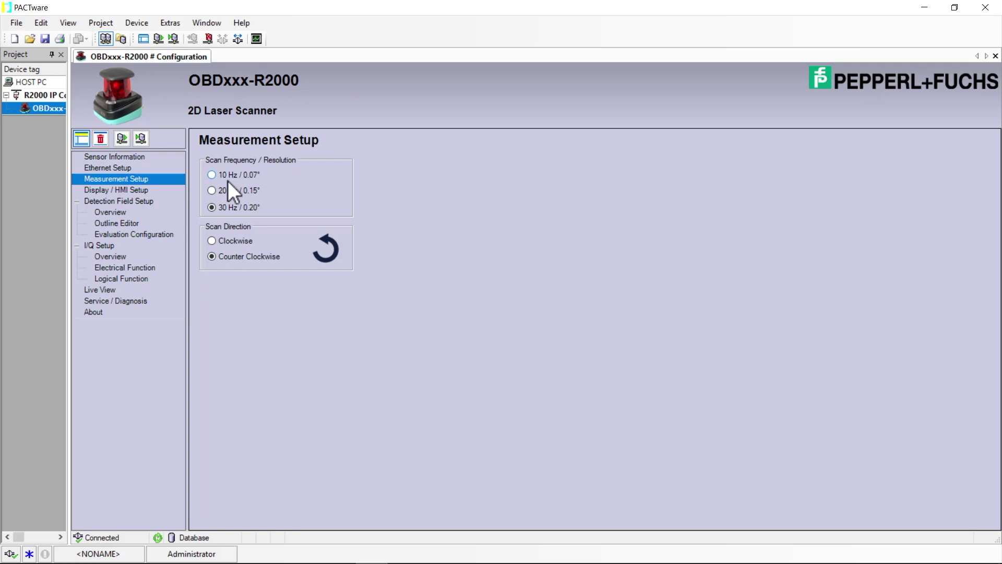
# Step: Open Display / HMI Setup and check the display modes, keeping Rings I/Q Status
pyautogui.click(131, 190)
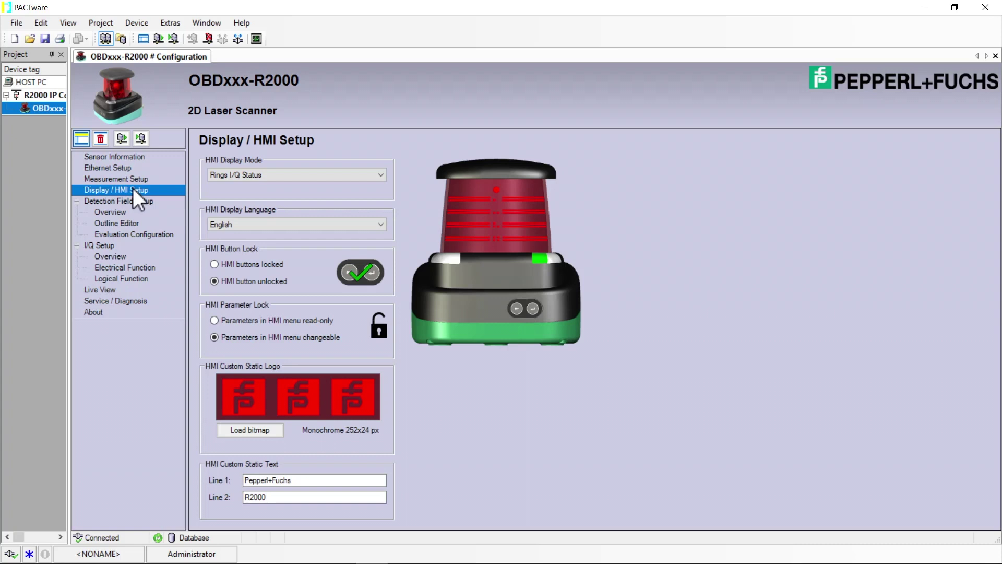
pyautogui.click(238, 178)
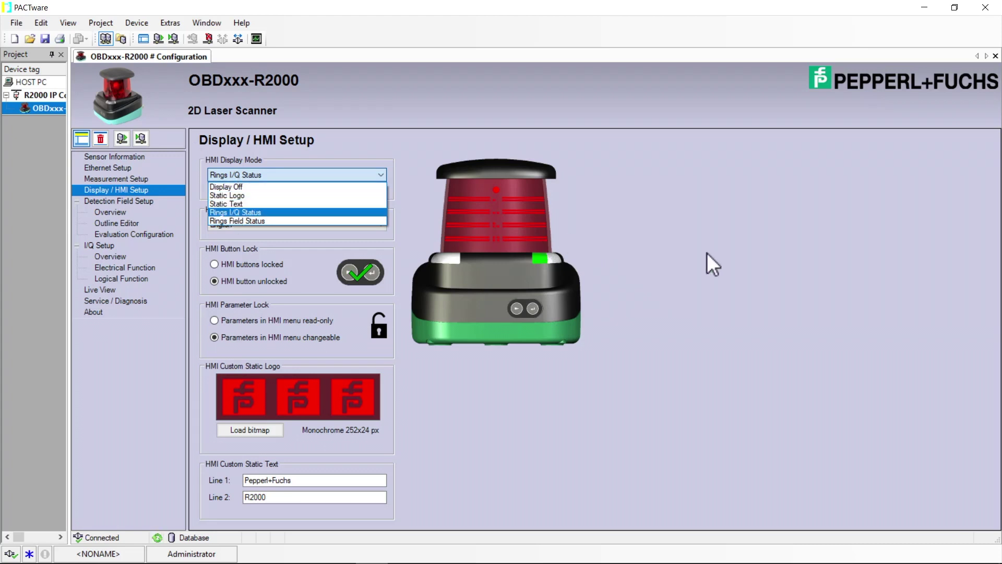
pyautogui.click(560, 207)
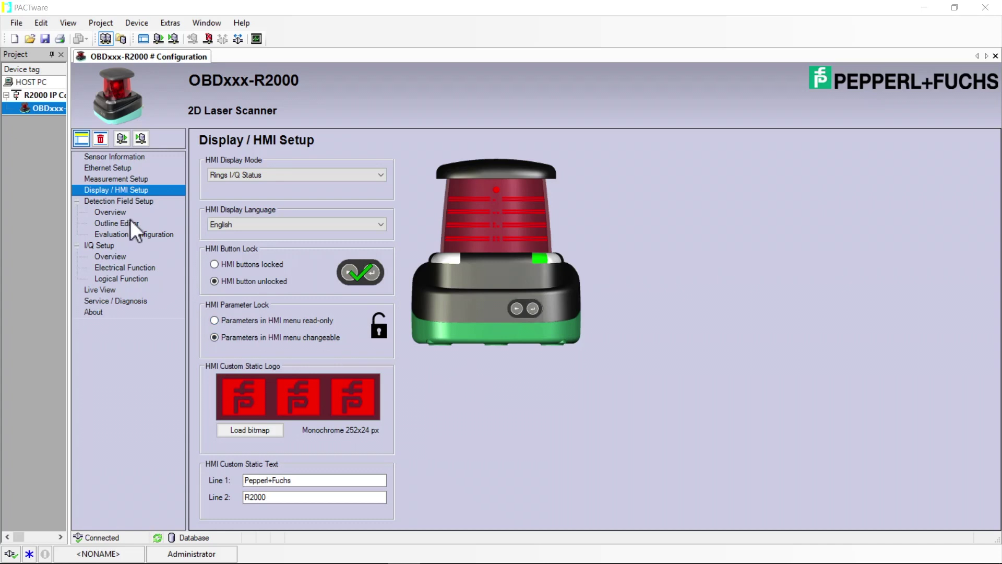
# Step: Show the I/Q Setup Electrical Function page for channel 1, still Disabled (Hi-Z)
pyautogui.click(125, 234)
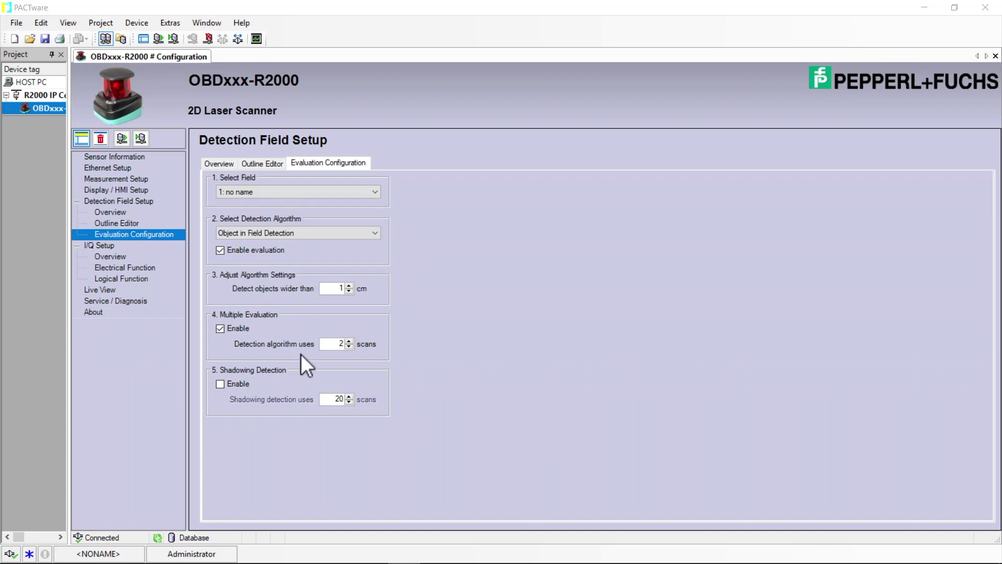
pyautogui.click(132, 267)
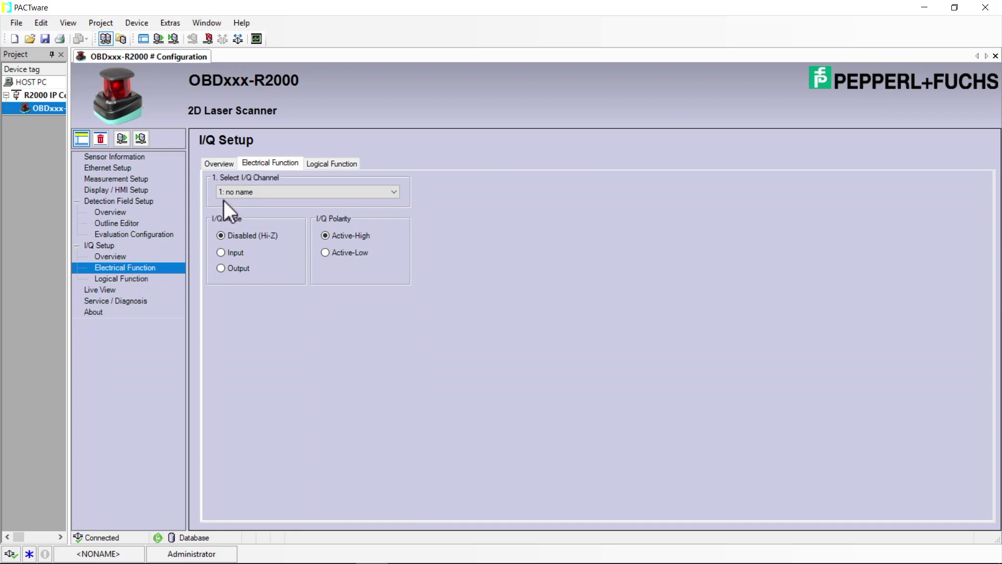
# Step: Set I/Q channel 1 to Output with 1 Input Signal from Field 1
pyautogui.click(221, 267)
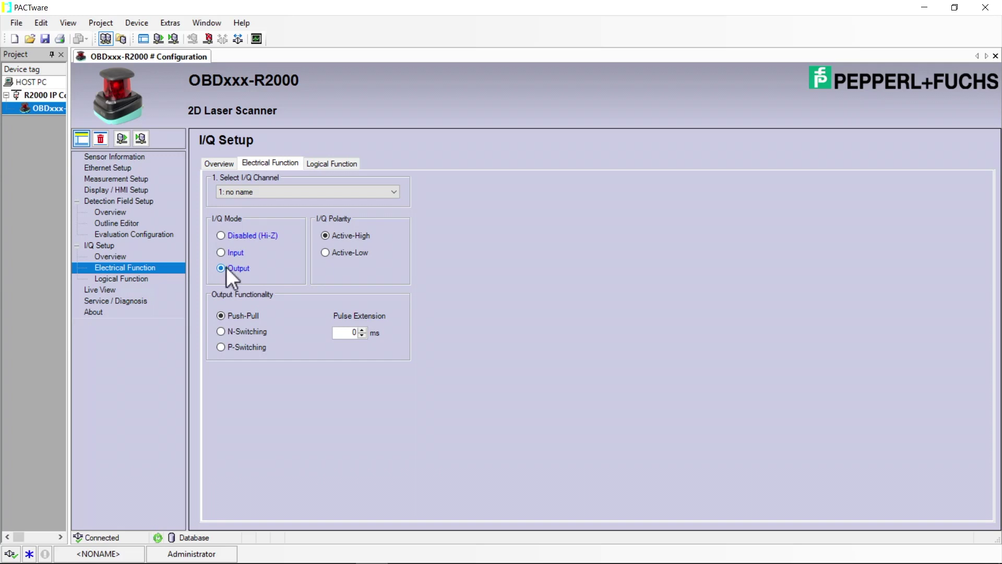
pyautogui.click(328, 158)
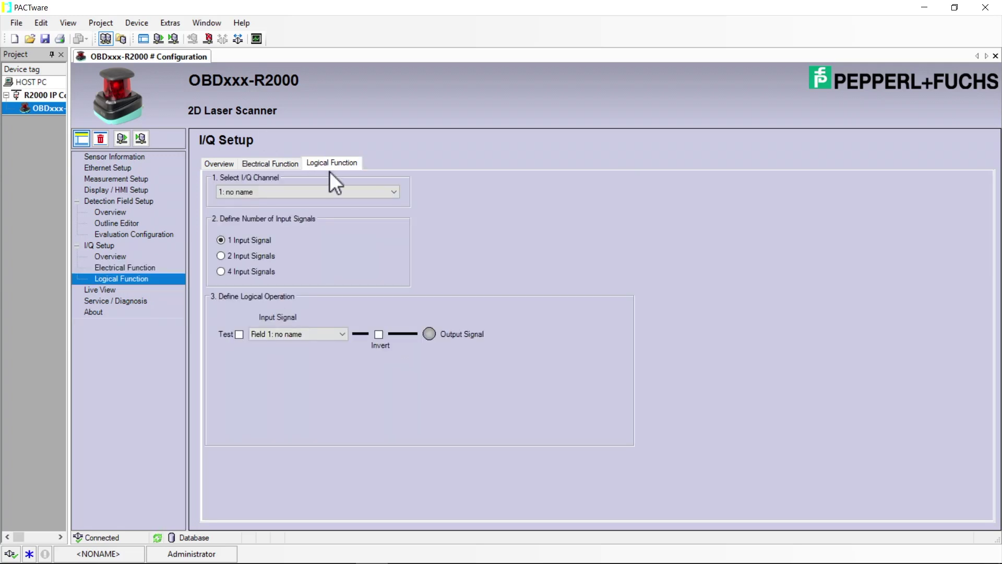
pyautogui.click(220, 271)
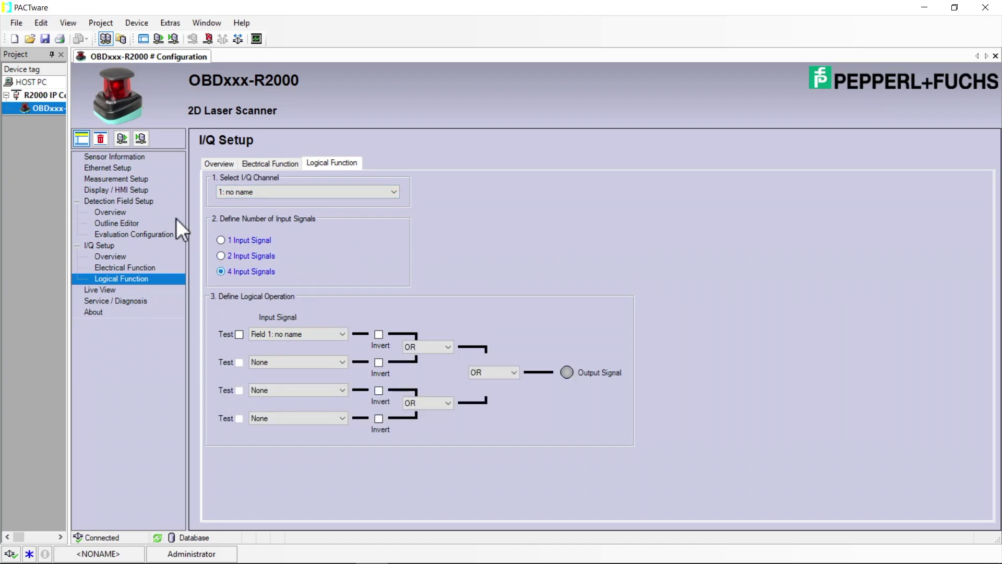
pyautogui.click(284, 362)
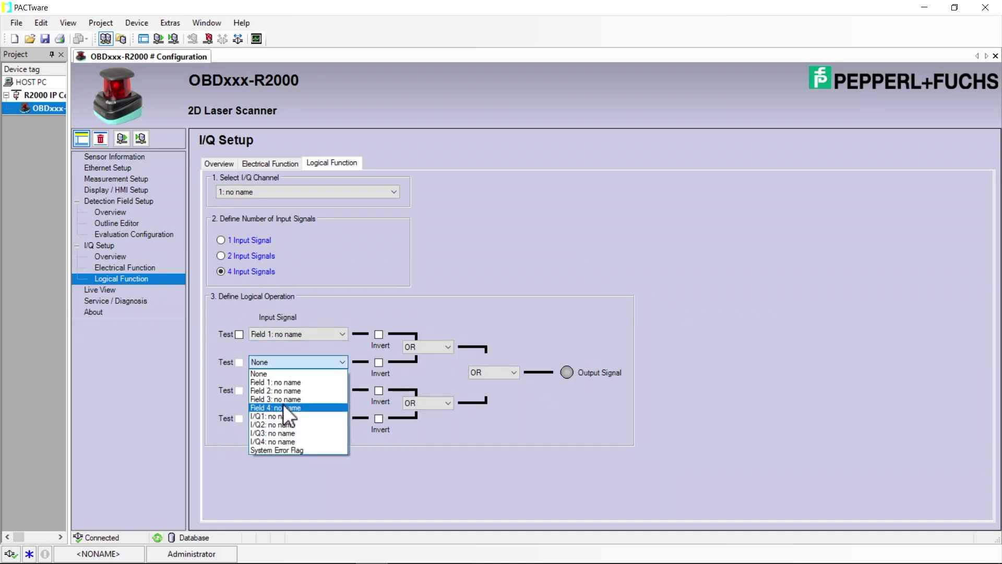
pyautogui.click(287, 344)
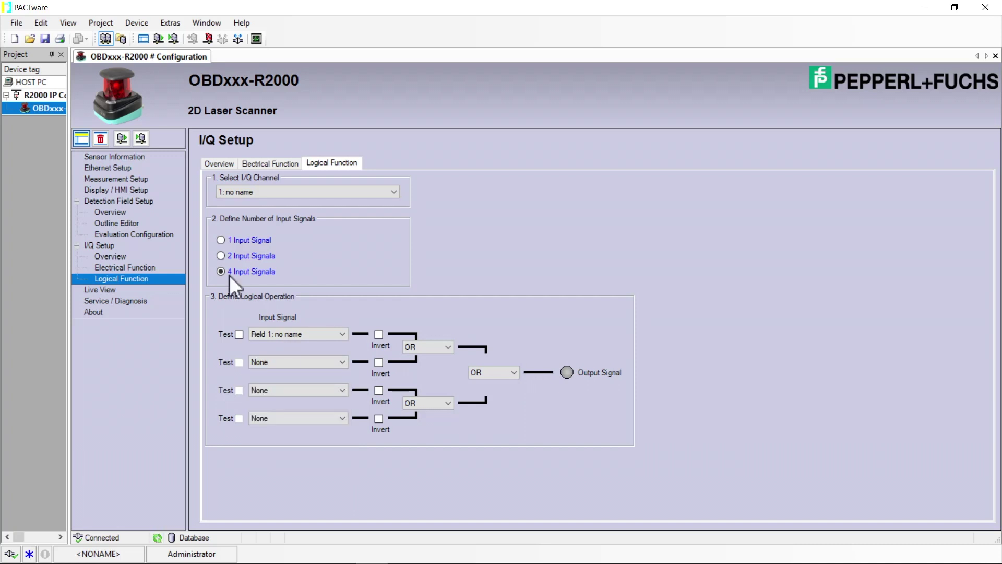
pyautogui.click(221, 241)
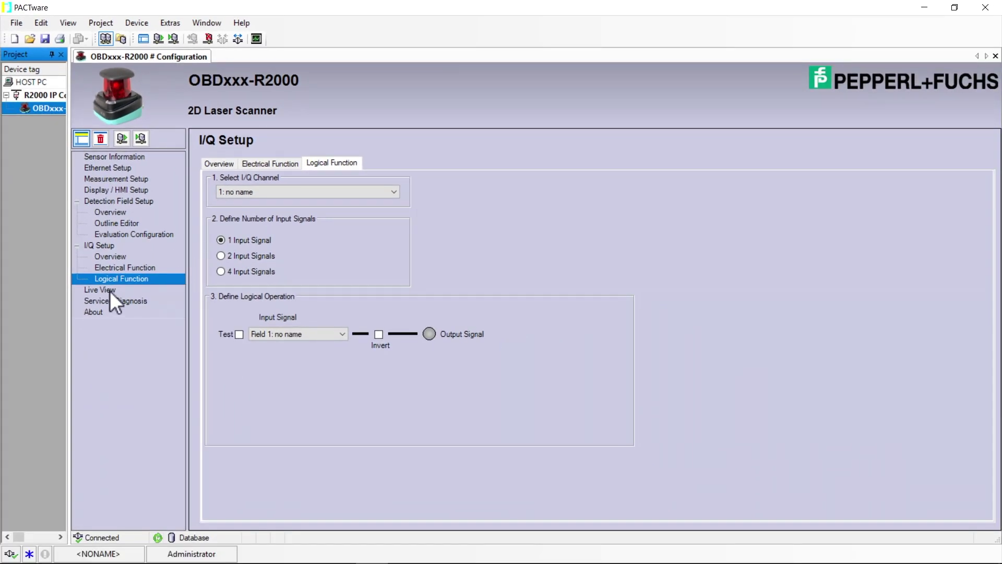
# Step: Switch to Live View to watch the field 1 and I/Q 1 states
pyautogui.click(106, 291)
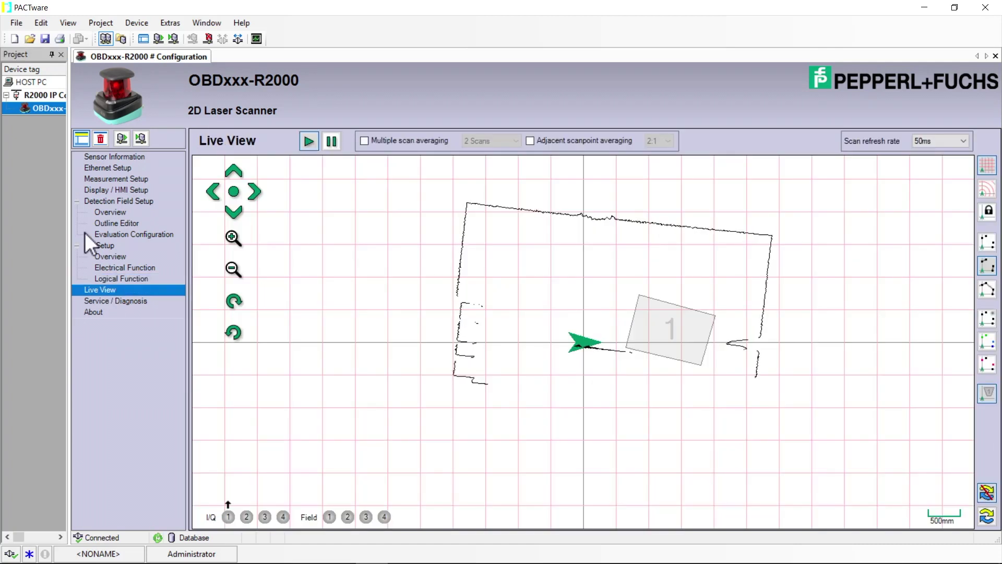